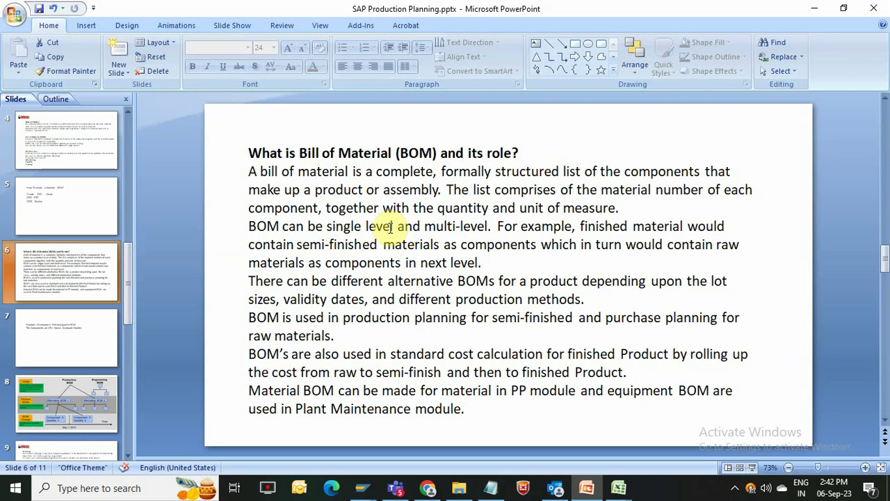
Review the slide with the computer BOM example and the slide with the BOM usage and alternatives diagram
left_click(59, 331)
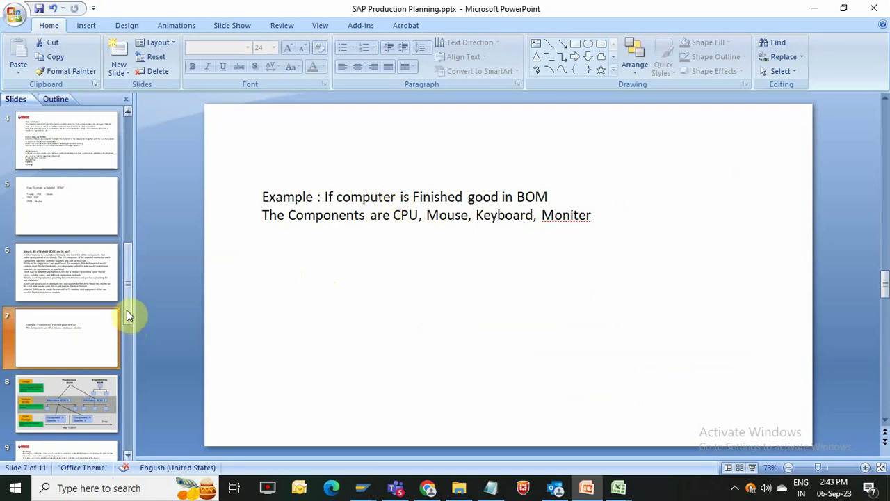
left_click(73, 398)
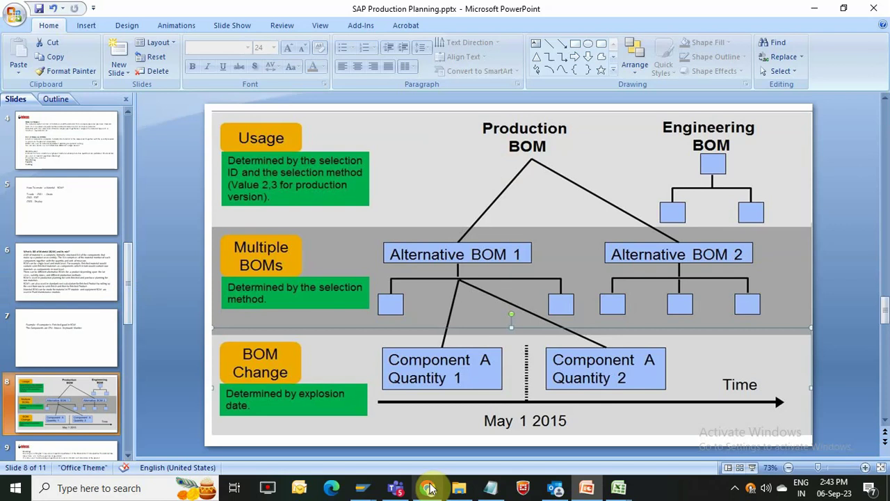
Switch to the SAP HMD session and start transaction CS01 to create a material BOM
left_click(373, 491)
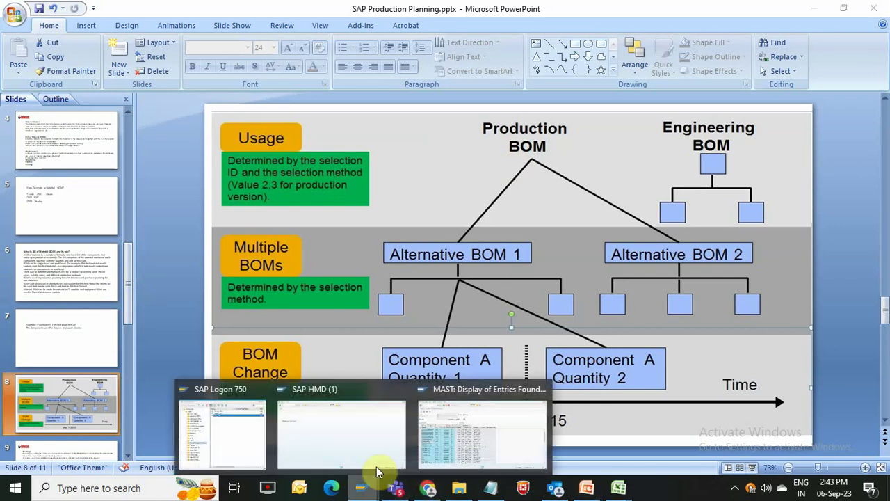
left_click(376, 433)
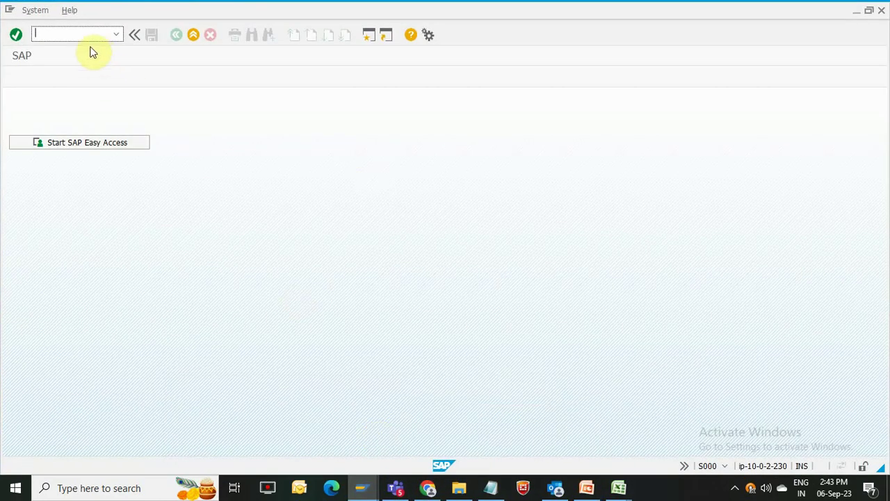
type("cs01")
key("Return")
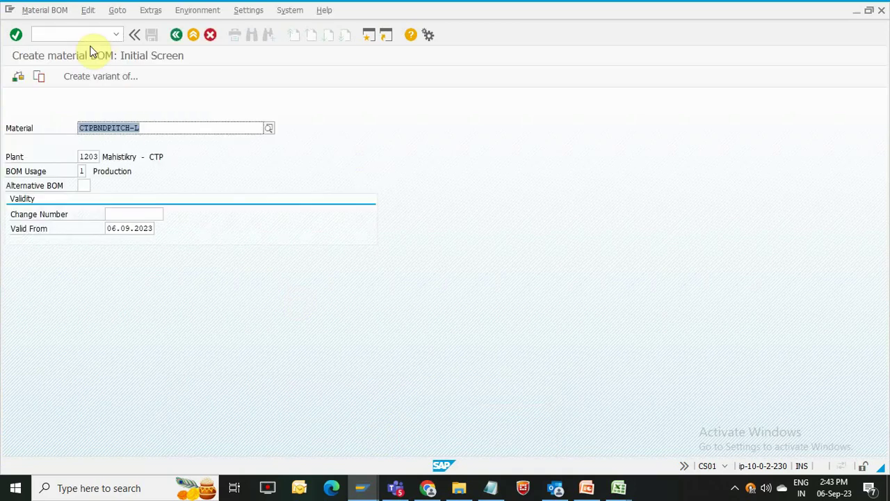
Clear the prefilled material on the initial screen and check the Plant and BOM Usage fields
key("BackSpace")
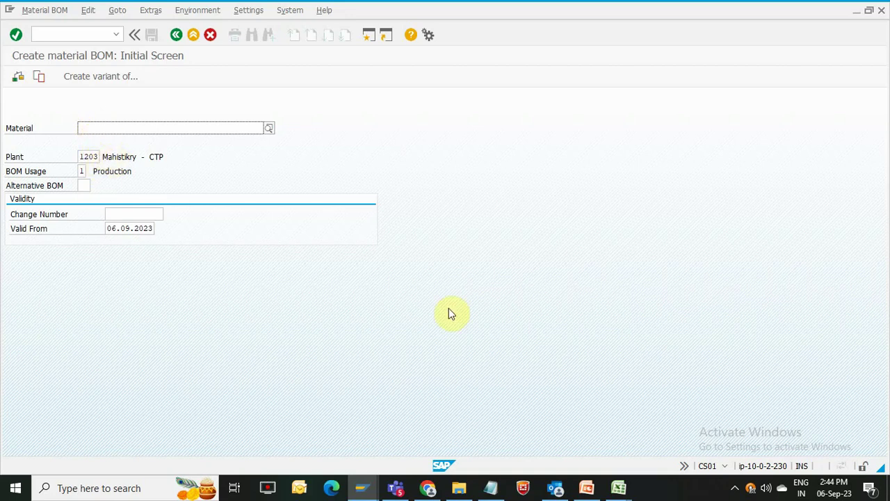
left_click(98, 157)
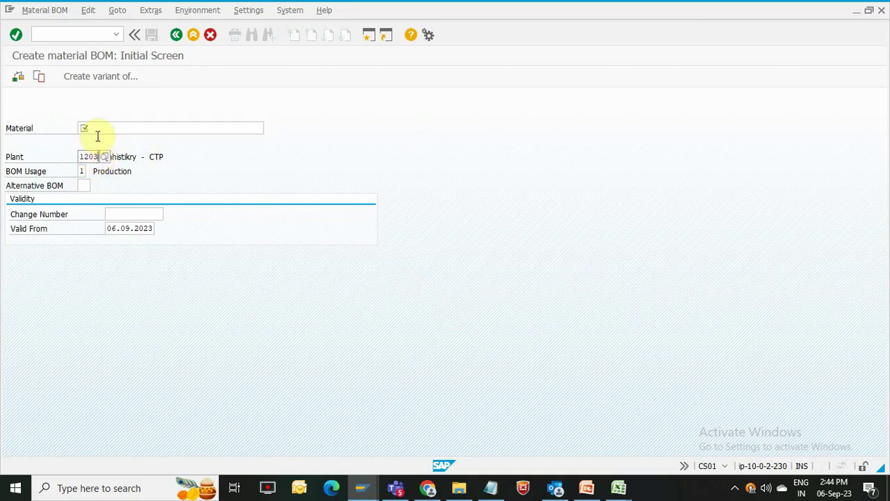
left_click(102, 129)
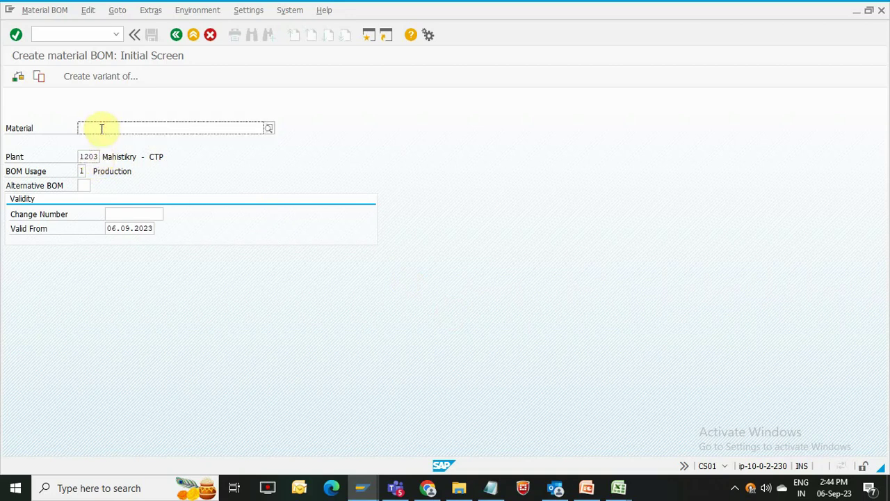
left_click(84, 171)
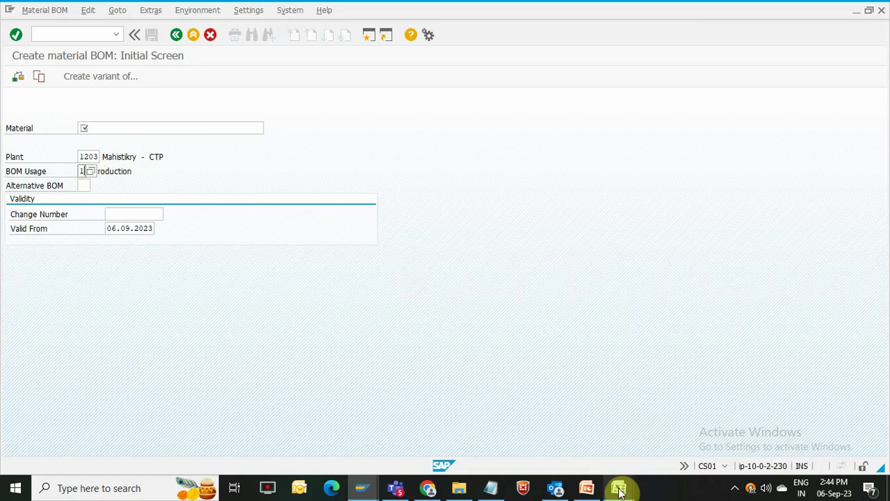
Copy header material 62000119 from the Excel workbook Book2 into SAP's Material field and continue to the item overview
mouse_move(620, 490)
left_click(604, 453)
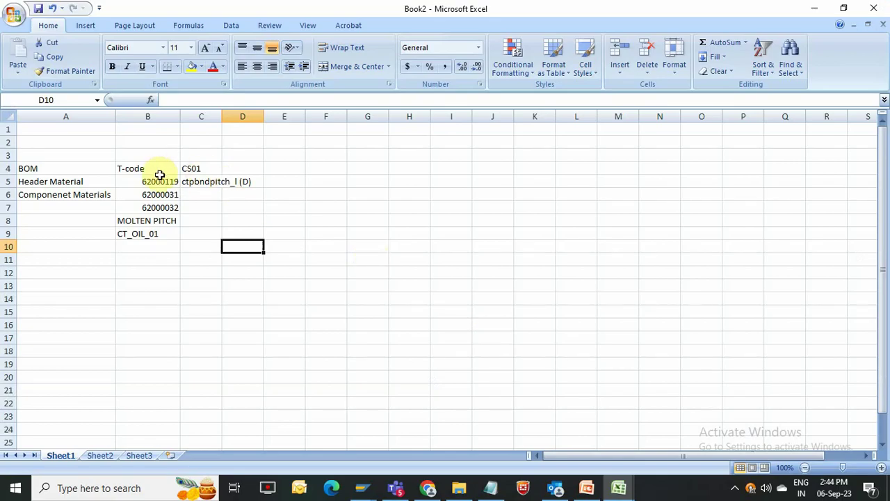
left_click(154, 181)
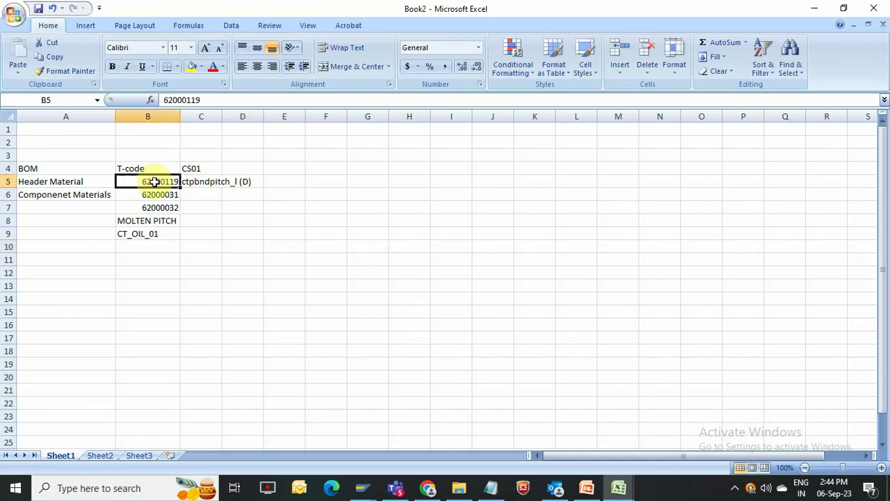
key("ctrl+c")
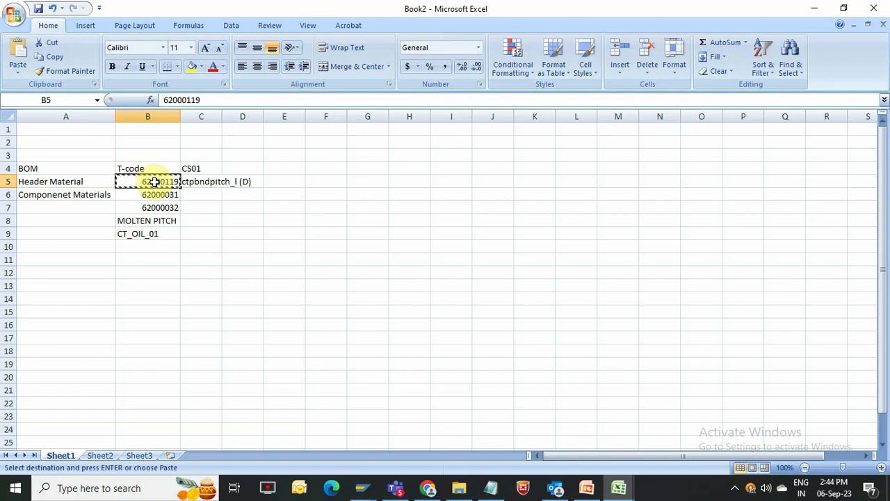
left_click(813, 7)
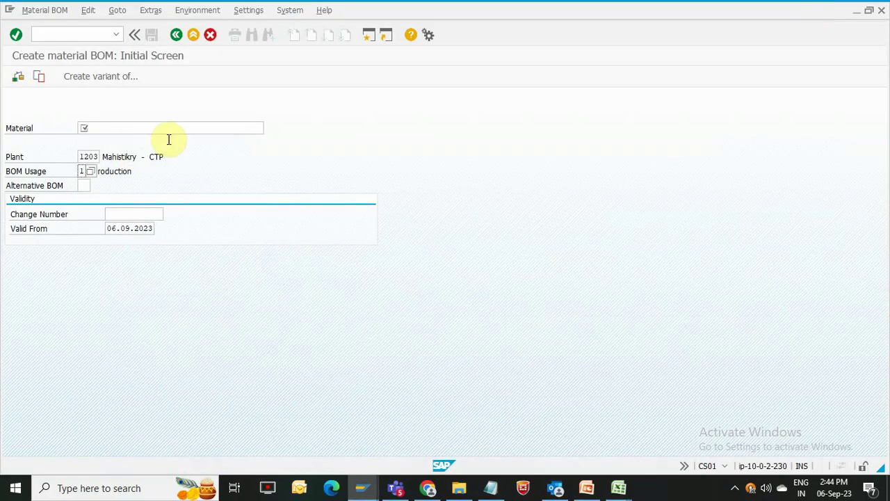
left_click(106, 127)
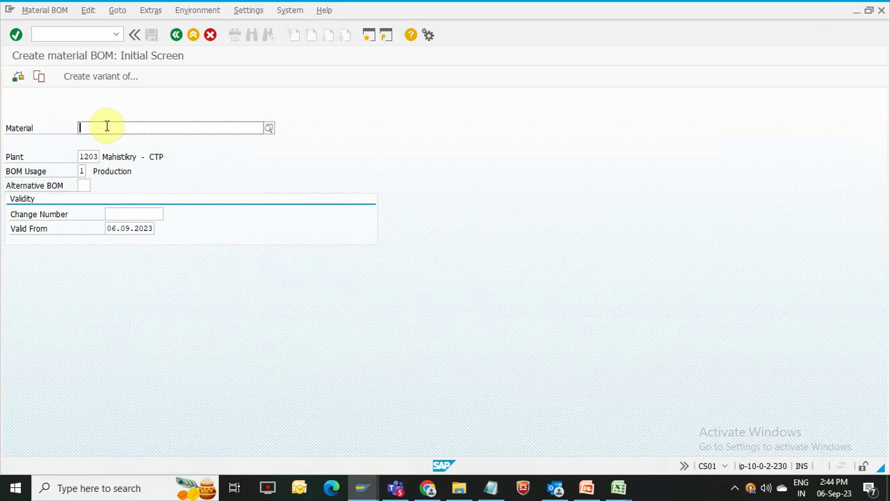
key("ctrl+v")
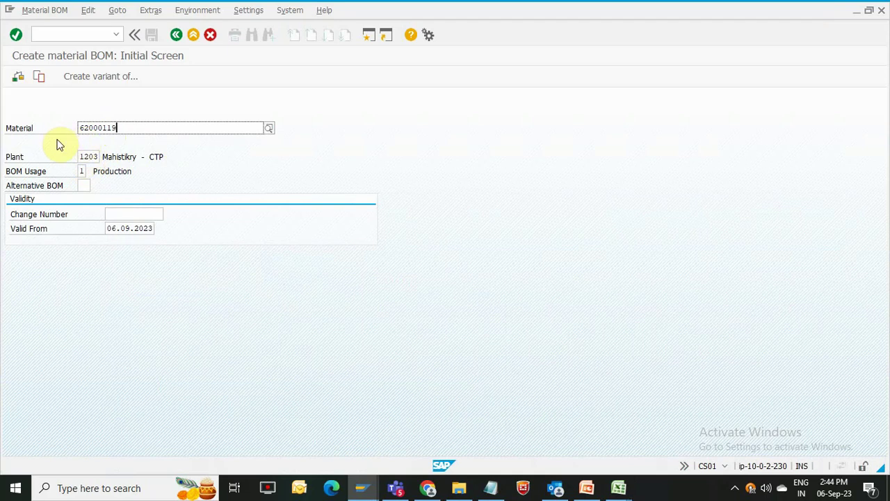
key("Return")
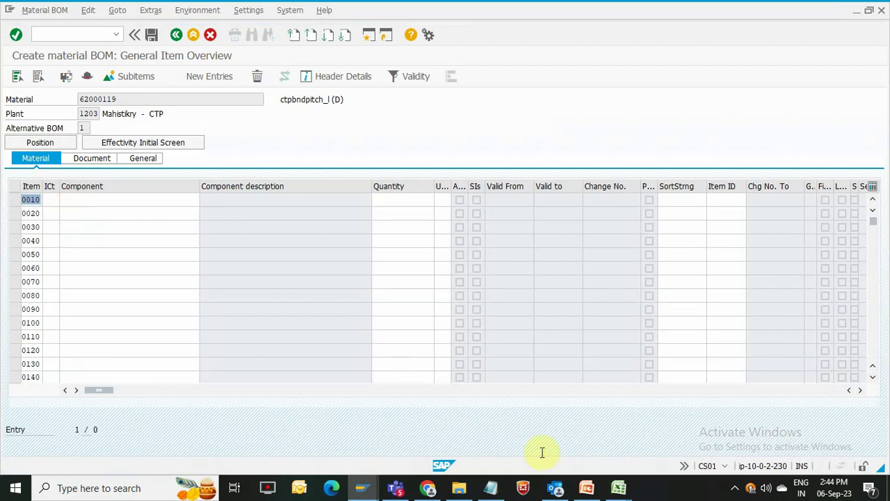
Copy components 62000031, 62000032, MOLTEN PITCH and CT_OIL_01 from Excel's Book2 into the SAP BOM's Component column, starting at item 0010
left_click(623, 488)
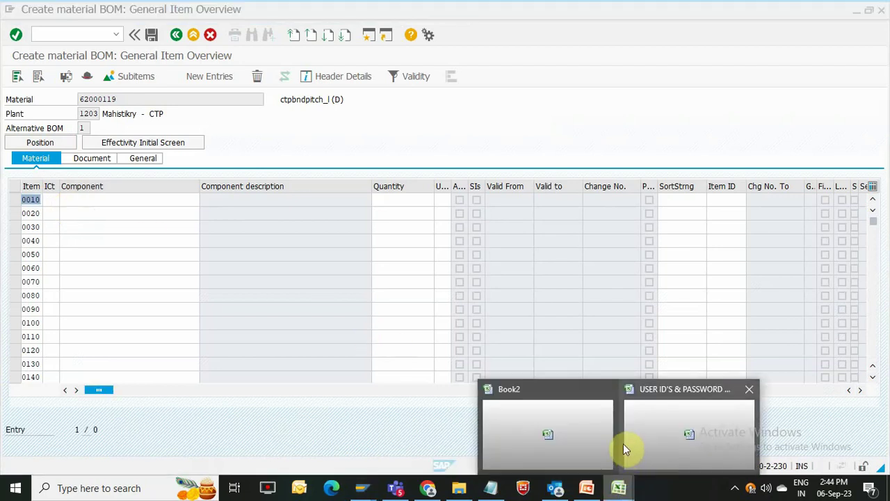
left_click(598, 438)
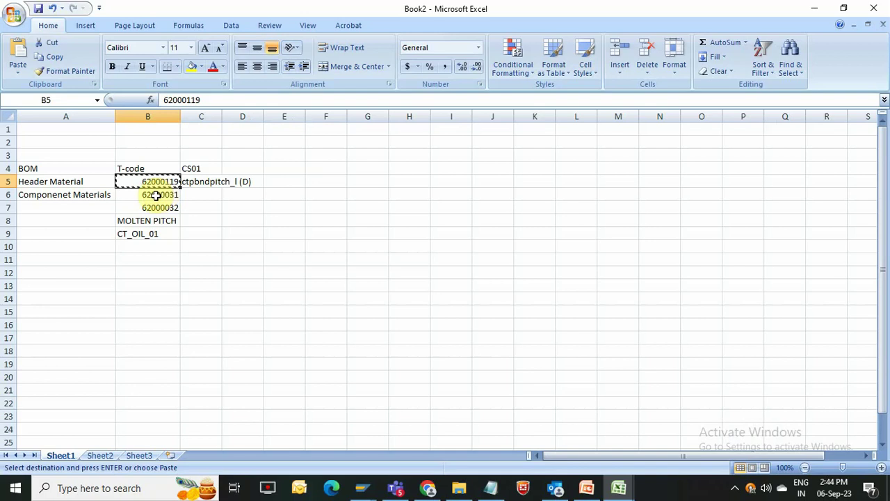
left_click_drag(155, 195, 156, 229)
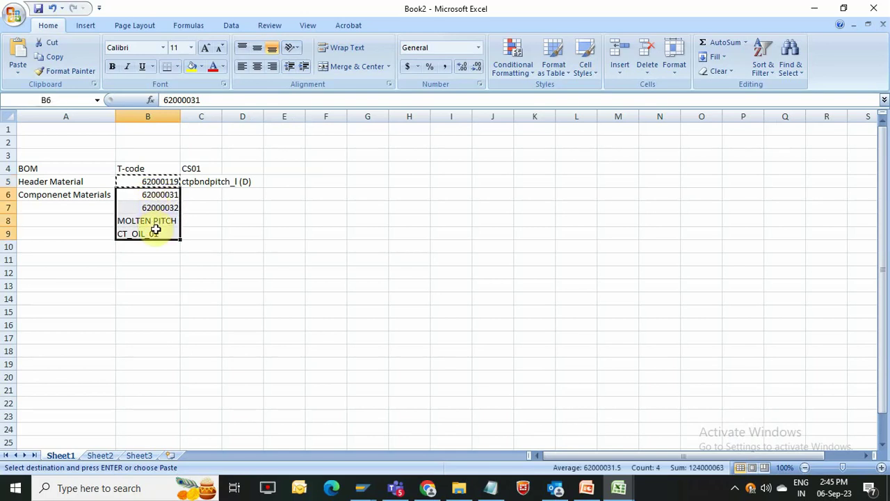
key("ctrl+c")
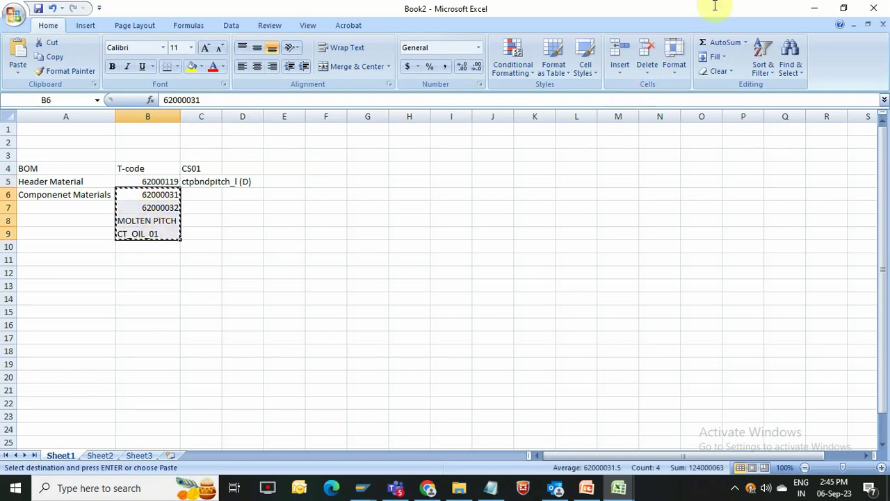
left_click(817, 6)
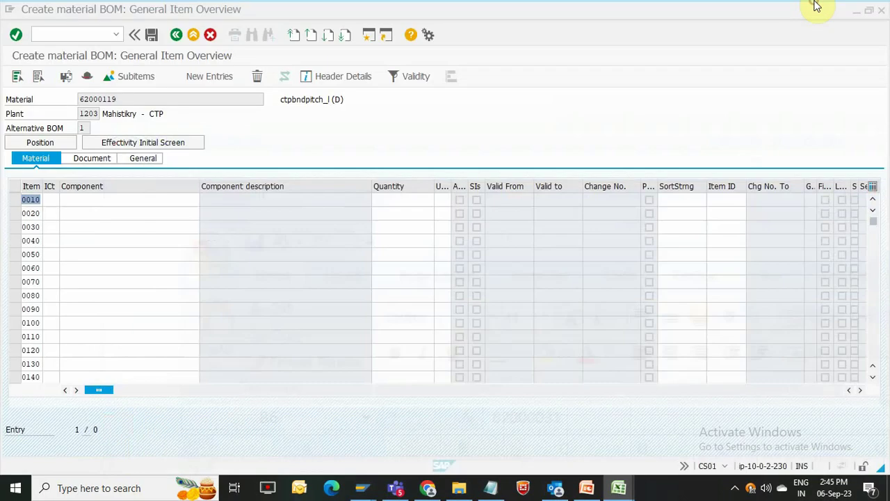
left_click(87, 199)
key("ctrl+v")
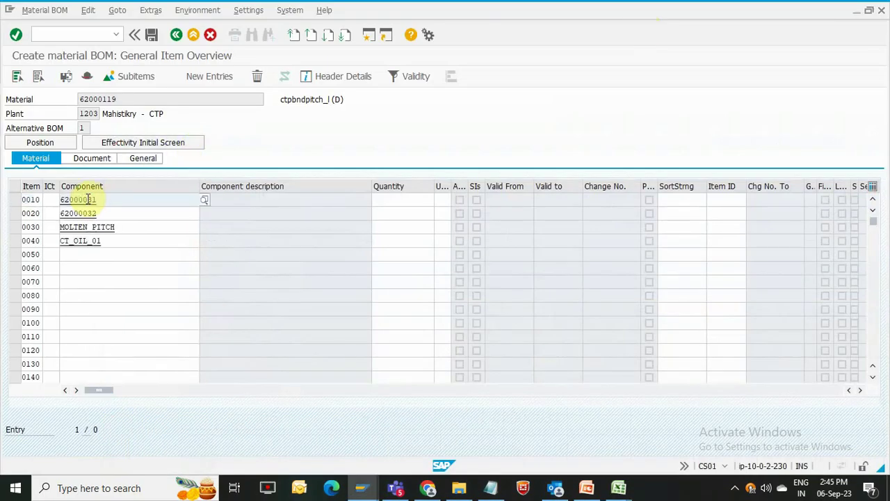
Set the item category to L for BOM items 0010 through 0040
left_click(52, 200)
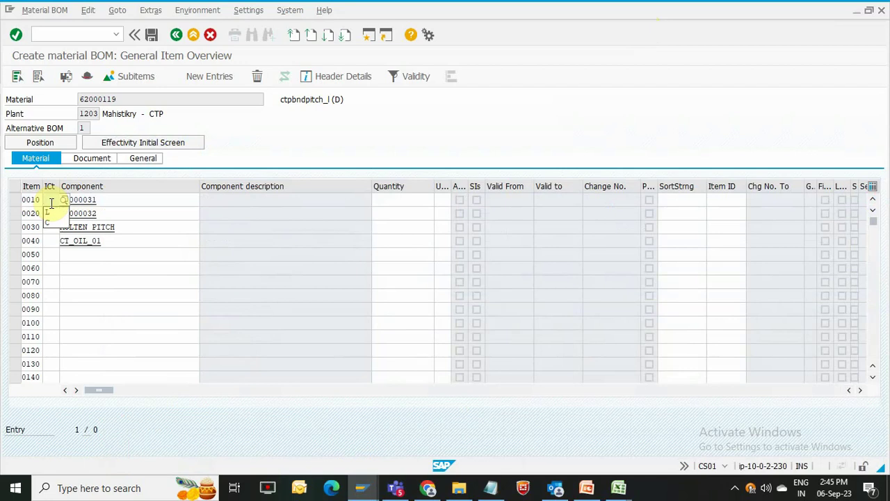
type("L")
left_click(49, 212)
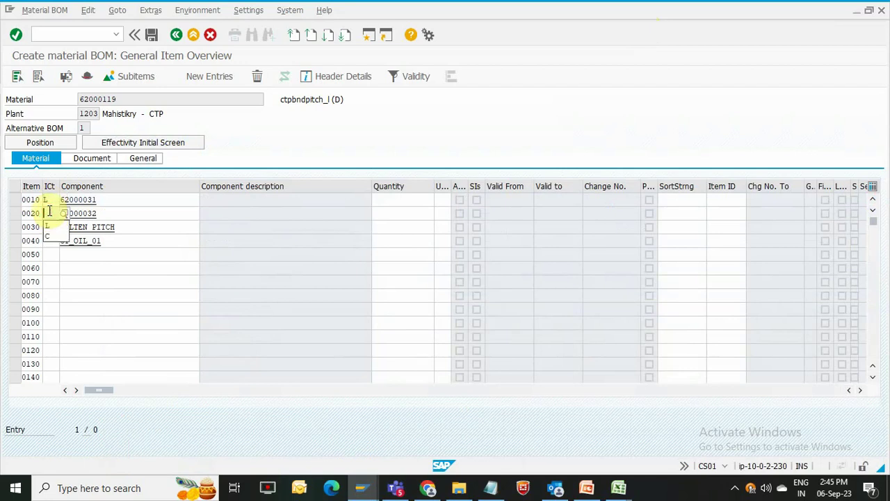
left_click(50, 228)
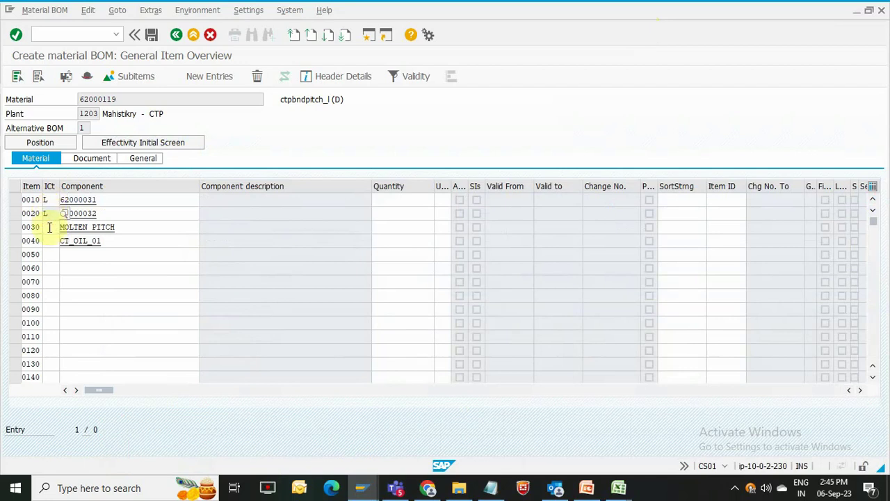
left_click(48, 227)
left_click(47, 240)
left_click(50, 240)
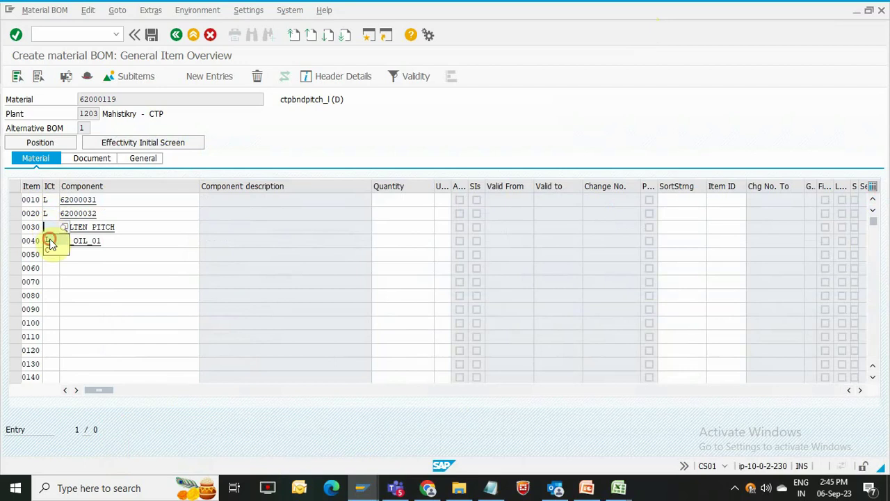
left_click(50, 240)
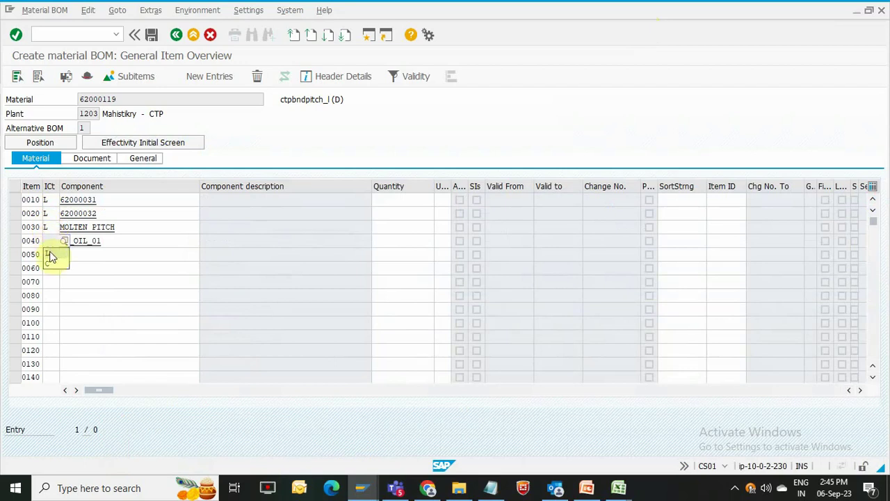
left_click(49, 253)
Review the list of available item categories for item 0010 and close it without changing the selection
left_click(48, 200)
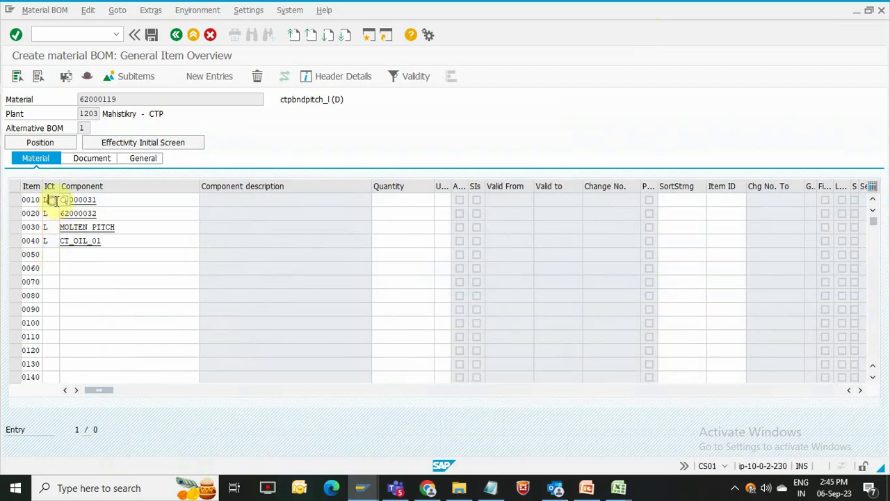
left_click(64, 200)
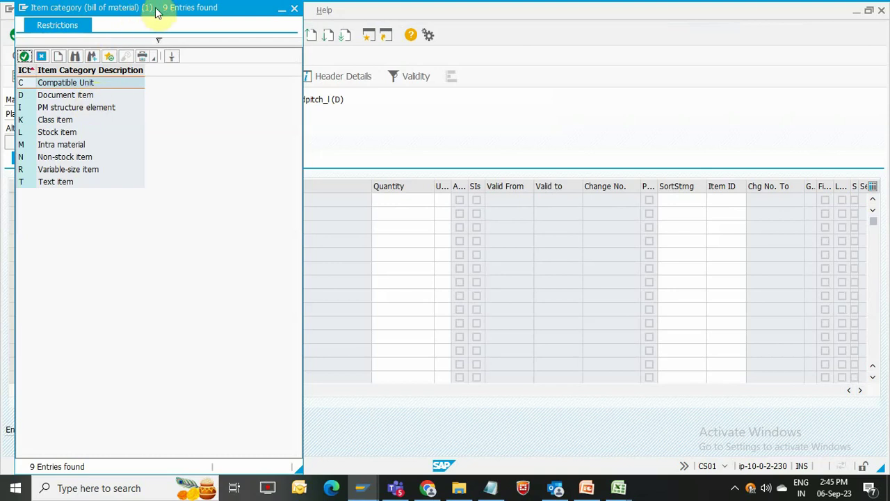
left_click_drag(158, 9, 361, 19)
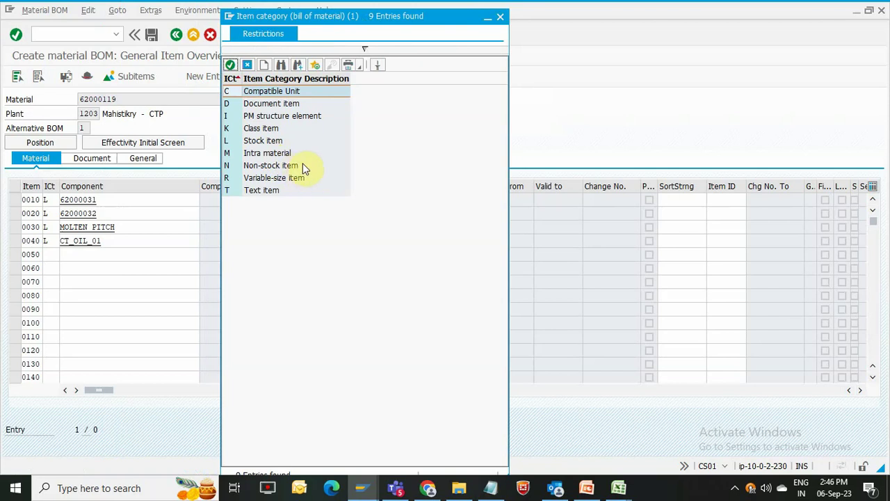
left_click(502, 19)
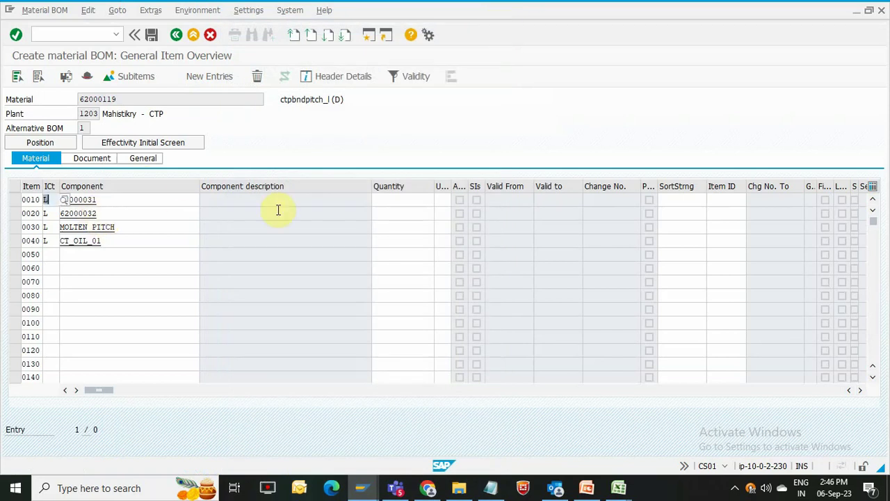
Set the component quantity to 1 for BOM items 0010 through 0040 and confirm the entries
left_click(418, 201)
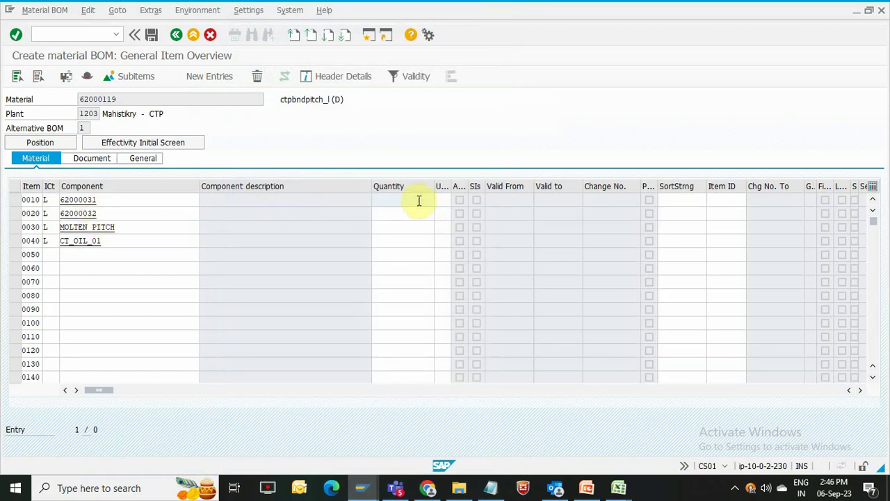
type("1")
left_click(404, 213)
left_click(404, 213)
type("1")
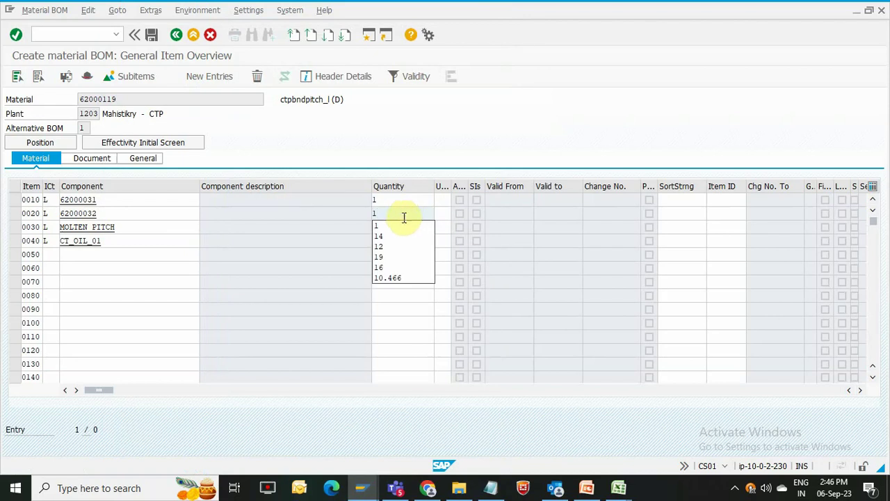
left_click(394, 226)
left_click(395, 226)
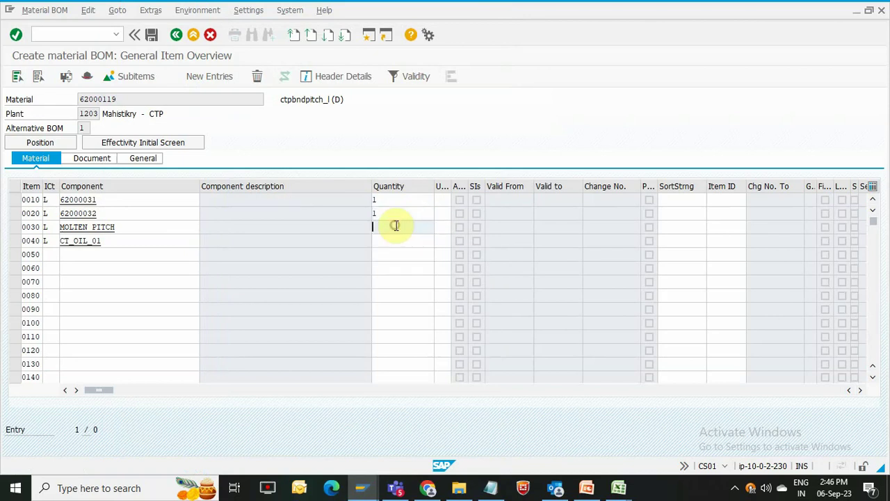
type("1")
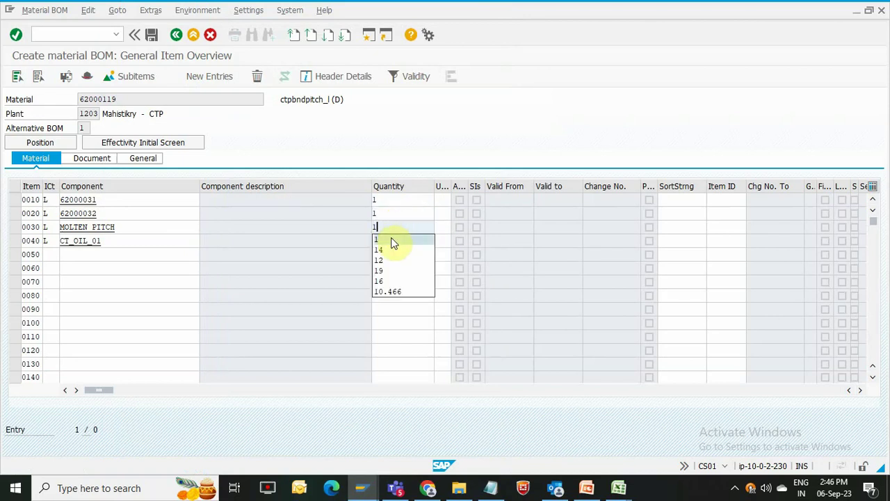
left_click(392, 239)
left_click(391, 239)
type("1")
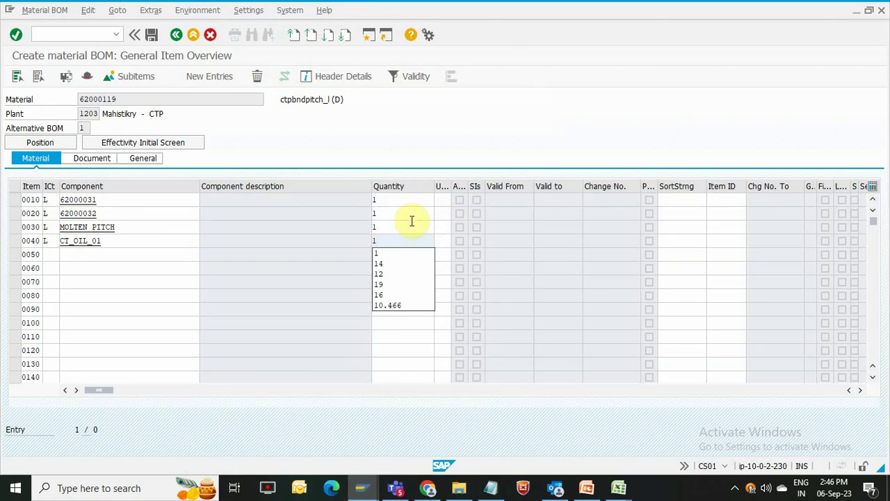
key("Return")
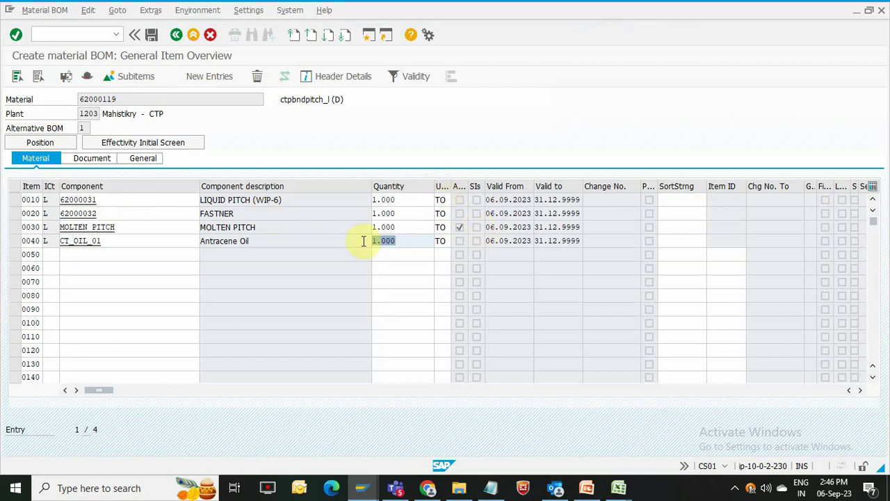
Check the base quantity in the BOM header, return to the item overview and save the new BOM
left_click(86, 77)
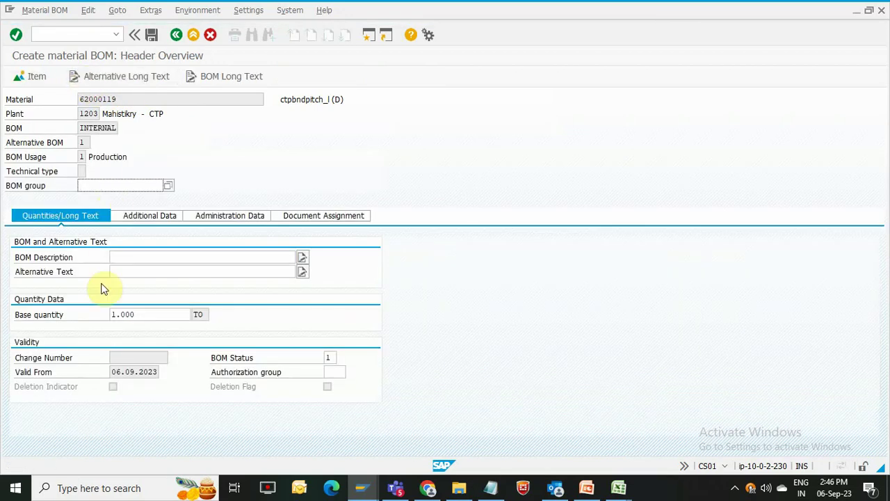
left_click(147, 321)
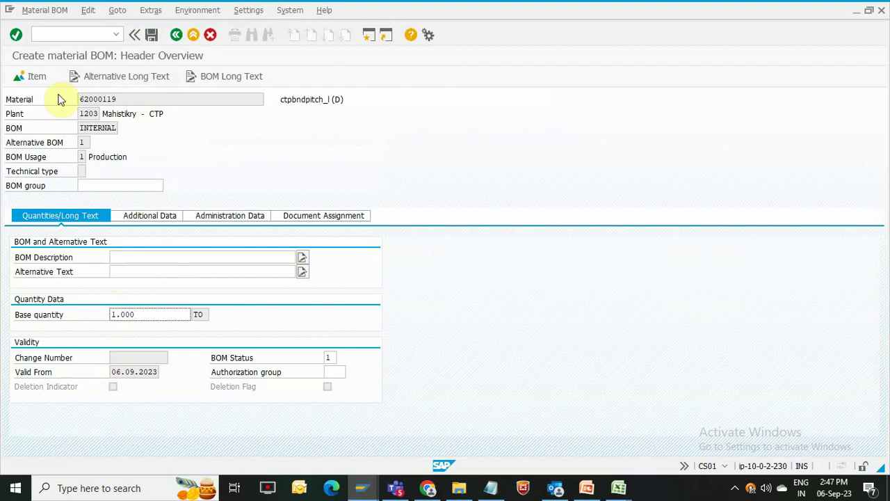
left_click(32, 80)
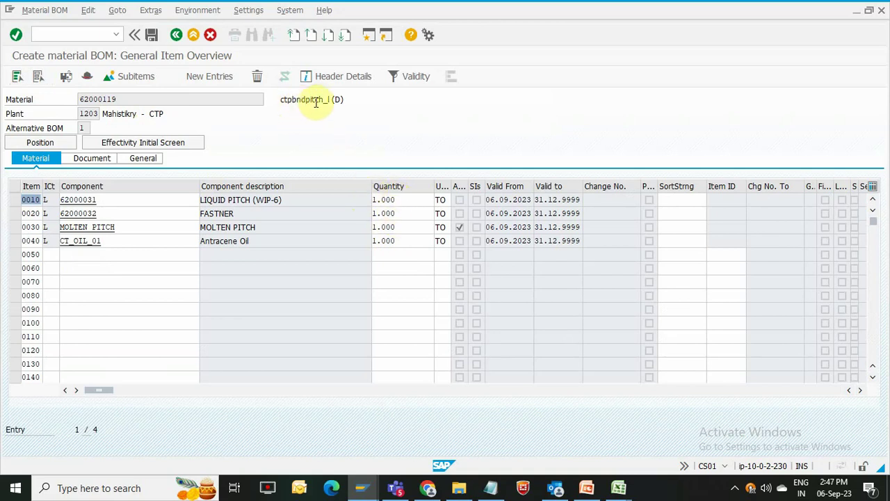
left_click(679, 231)
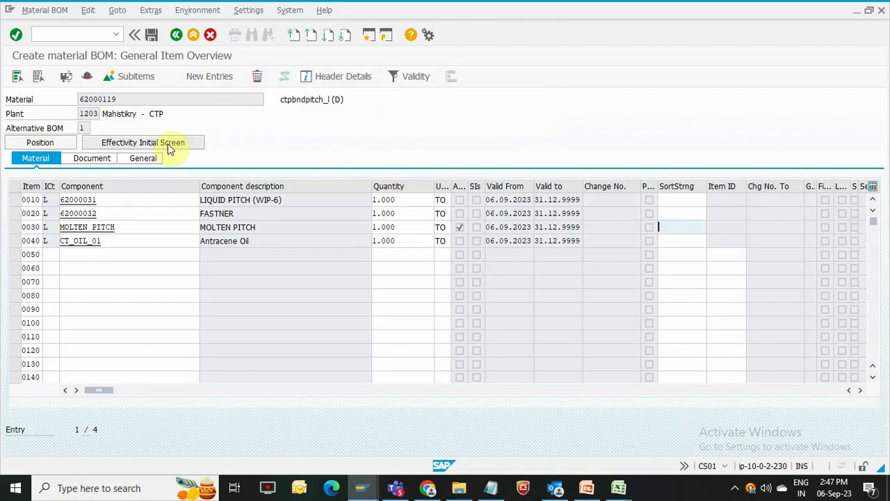
left_click(152, 37)
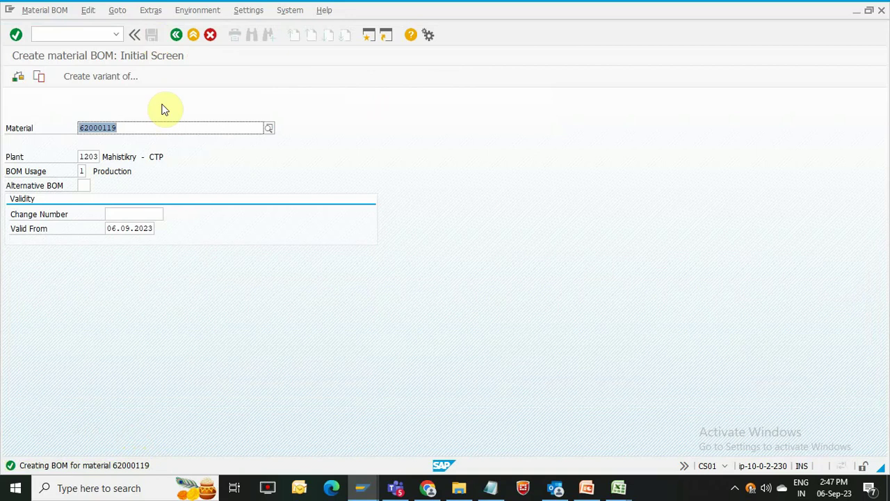
Open the production BOM of material 62000119 in plant 1203 for changing with transaction CS02
left_click(90, 34)
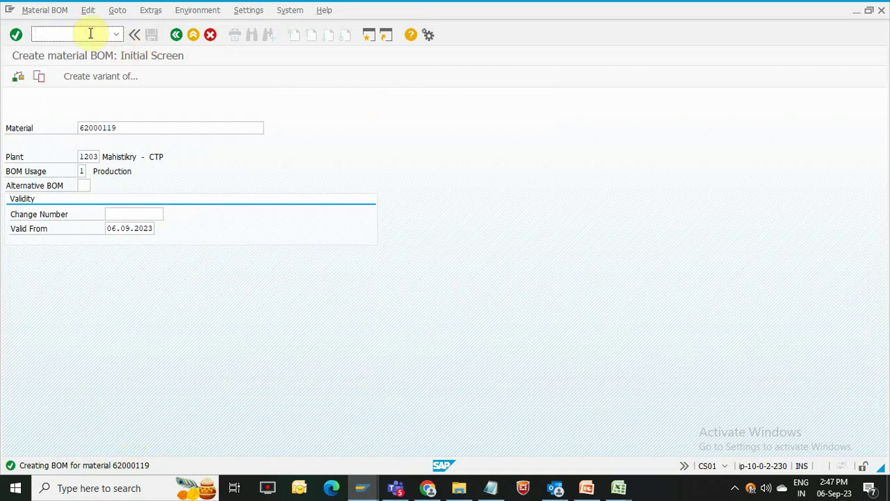
type("/")
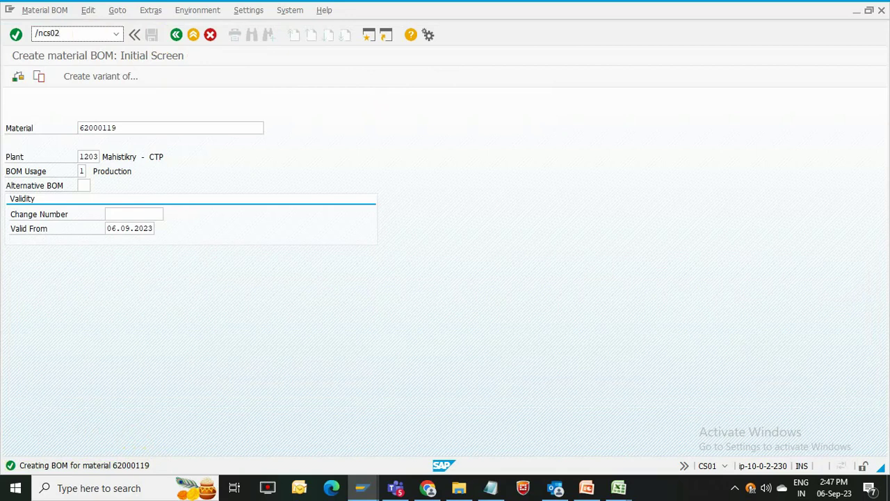
type("ncs02")
key("Return")
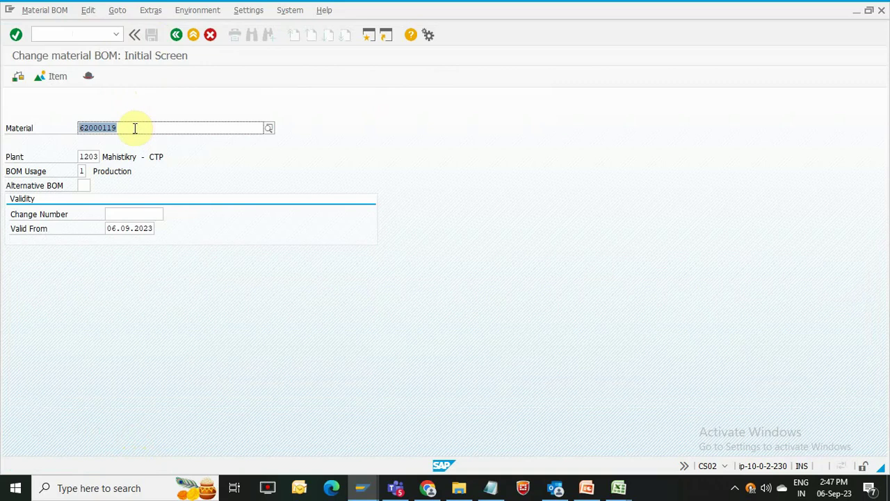
left_click(120, 128)
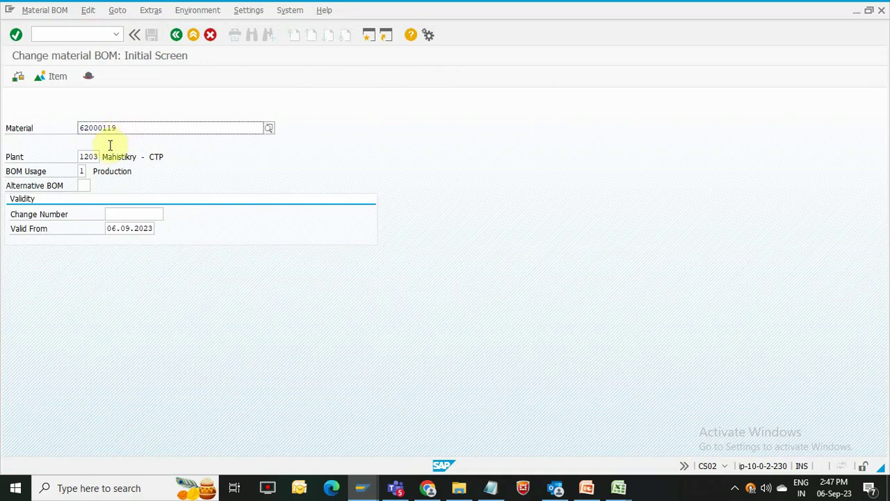
left_click(83, 172)
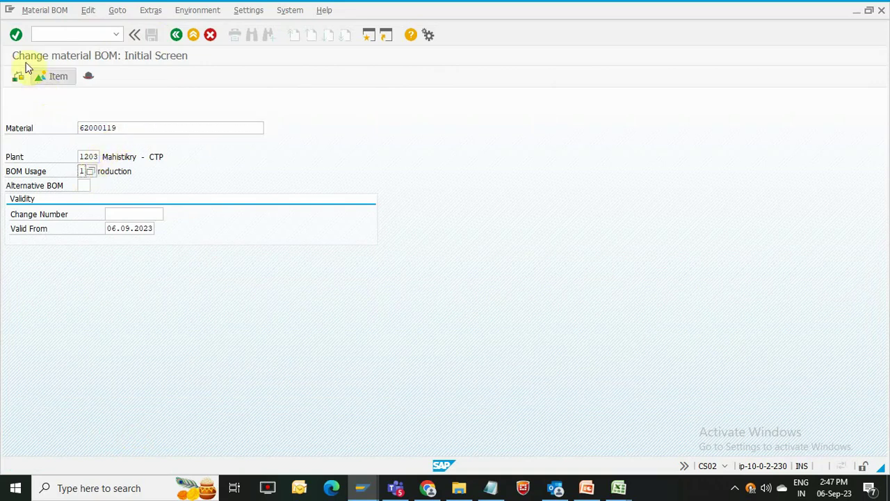
left_click(16, 35)
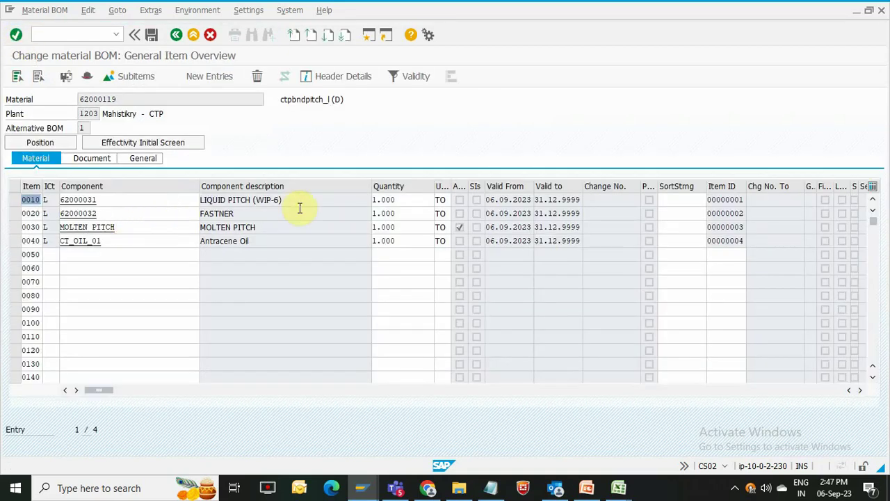
Set the quantity of item 0010, component 62000031, to 2 and save the changed BOM
left_click(400, 201)
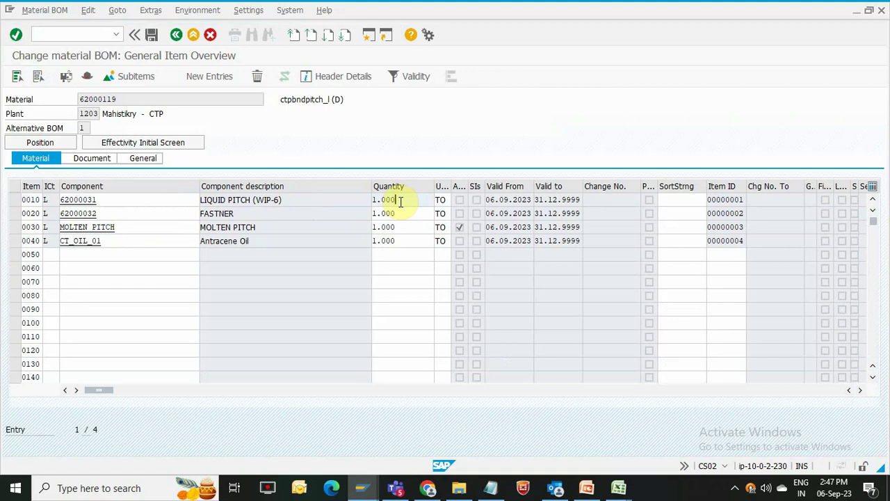
key("BackSpace")
key("BackSpace")
key("BackSpace")
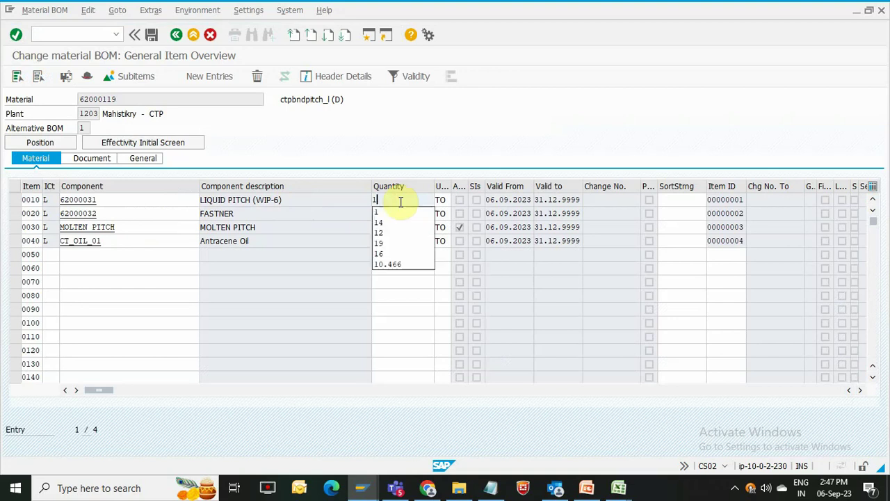
type("2")
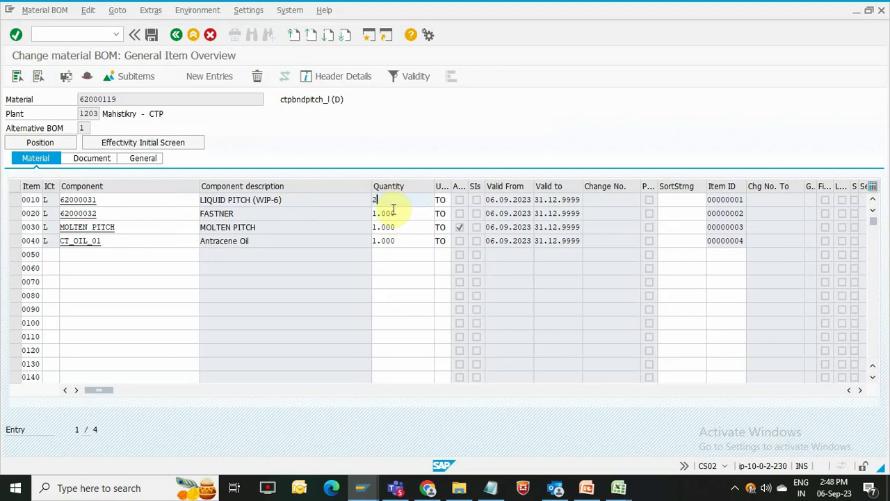
key("Return")
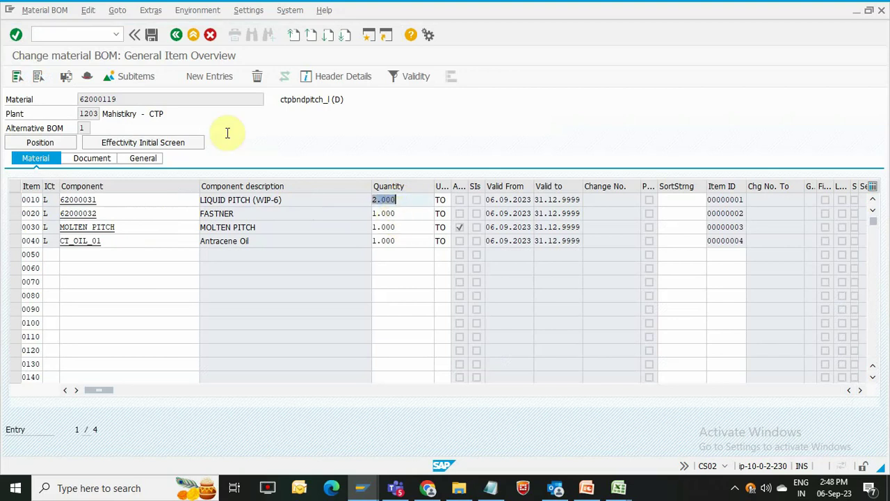
left_click(147, 34)
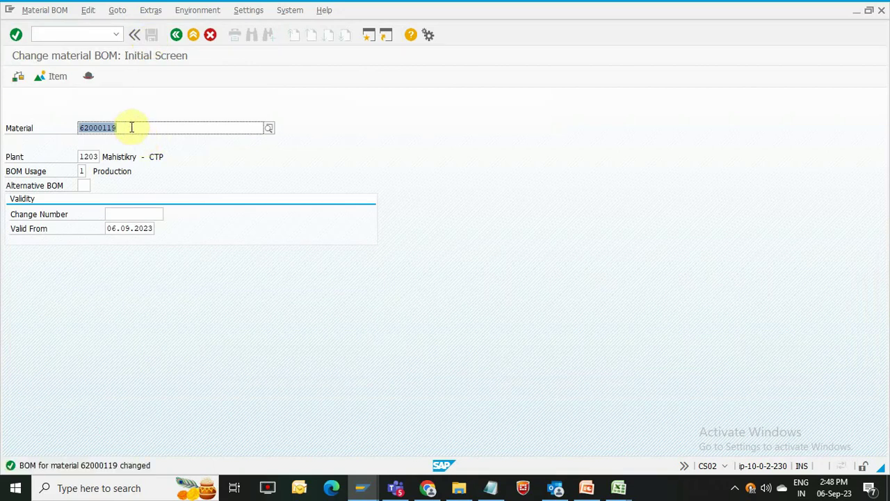
Display the item overview of material 62000119's BOM with transaction CS03 to check the component quantities
left_click(71, 32)
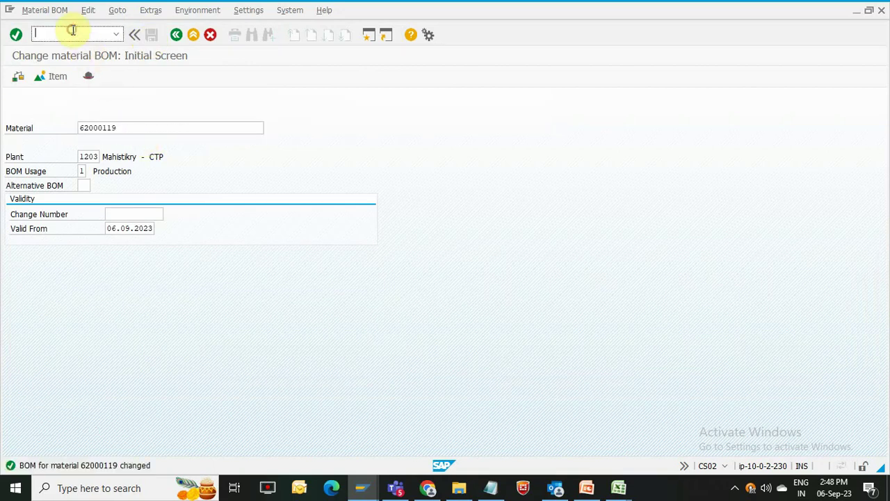
type("/ncs03")
key("Return")
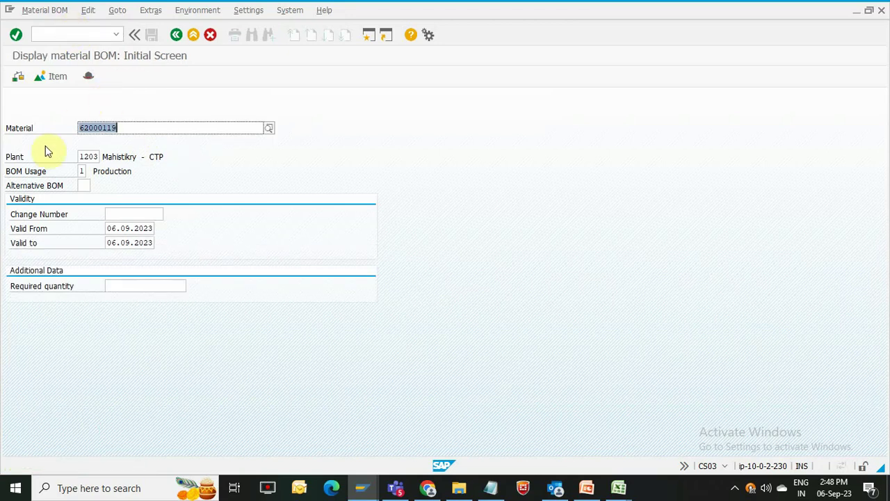
left_click(15, 35)
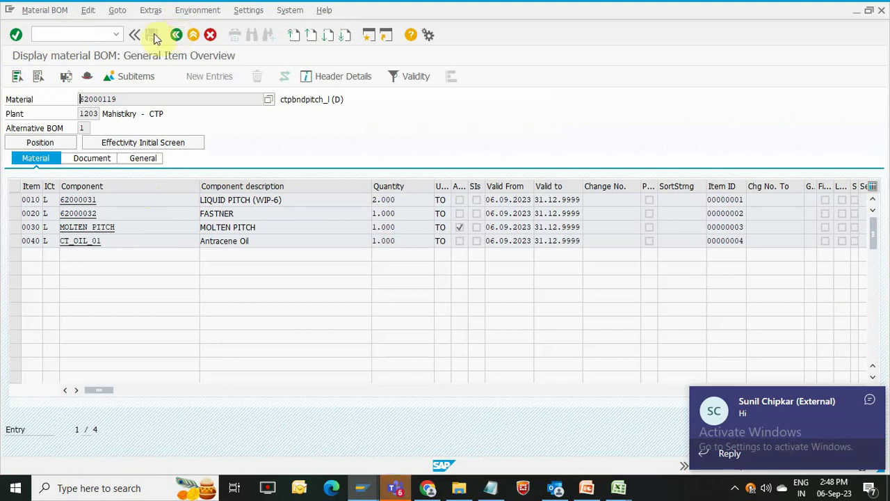
Exit the BOM display back to the SAP start screen and minimize the PowerPoint window to reach the desktop
left_click(176, 35)
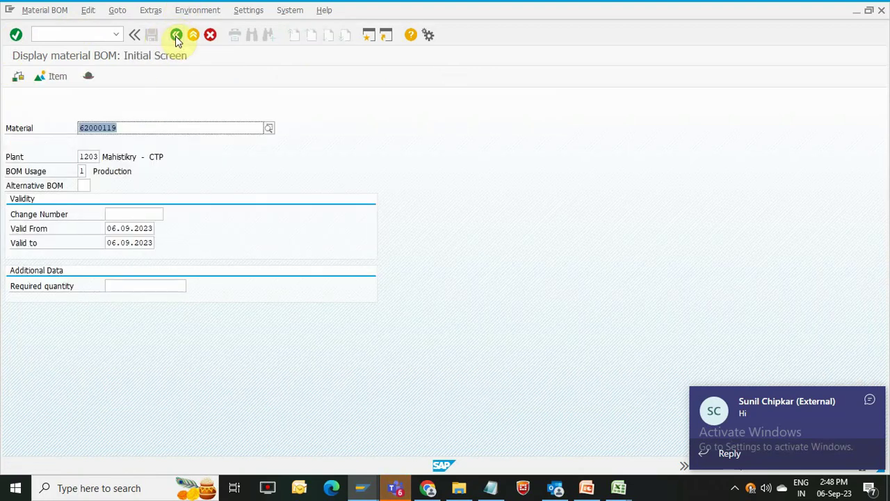
left_click(176, 35)
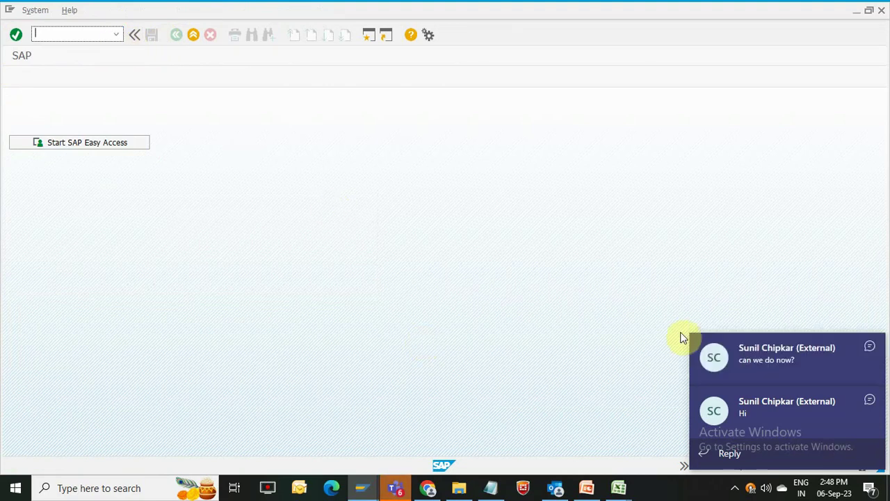
left_click(197, 34)
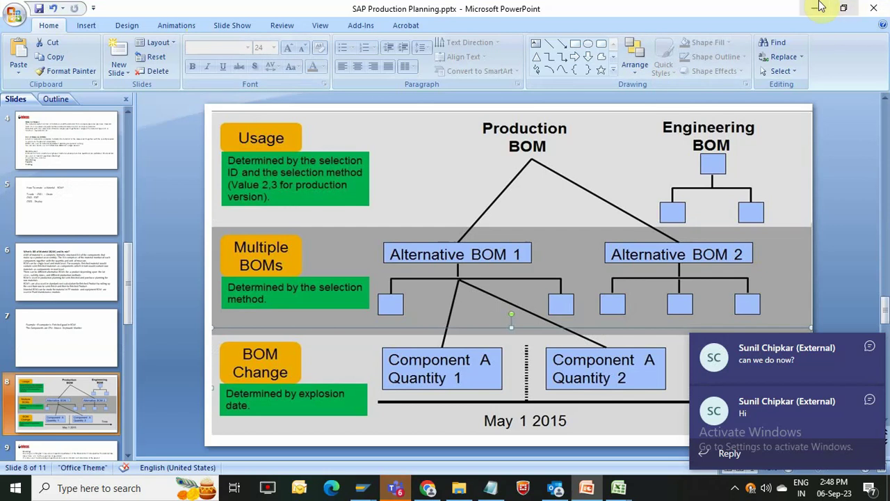
left_click(820, 7)
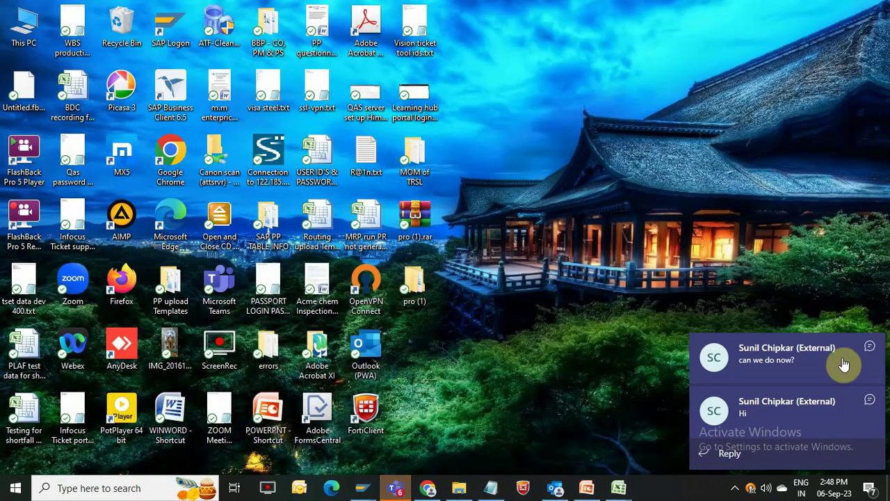